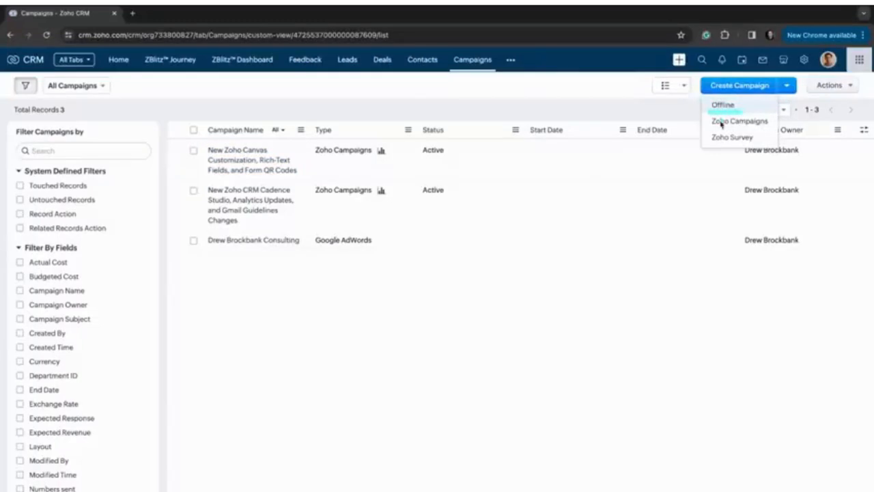
drag(708, 131, 800, 131)
drag(706, 150, 781, 149)
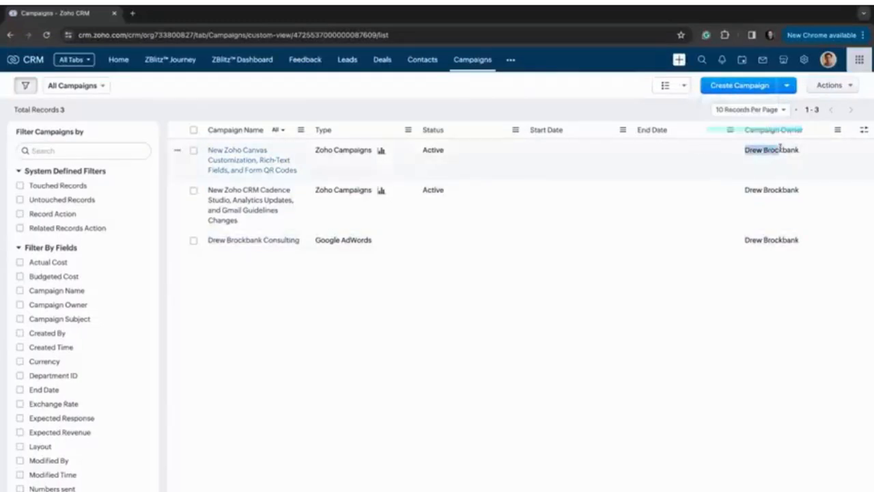
click(692, 113)
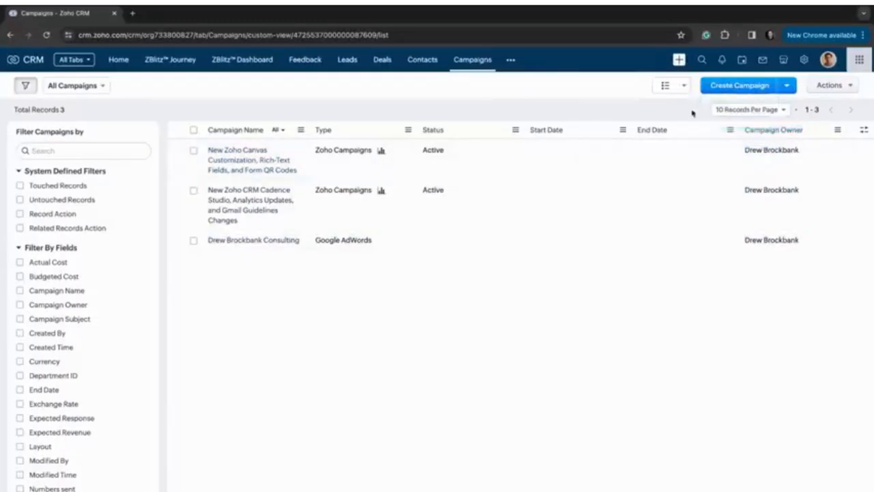
Start a new offline campaign and name it Test Campaign.
click(763, 93)
click(725, 105)
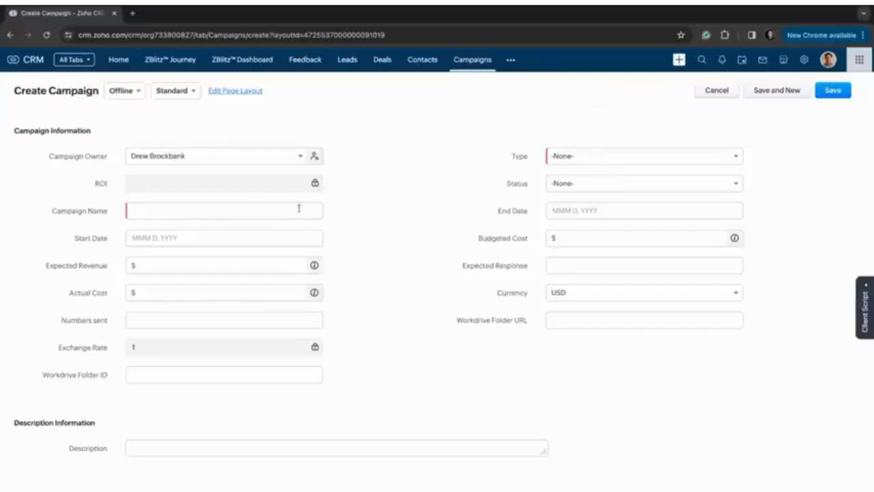
click(230, 210)
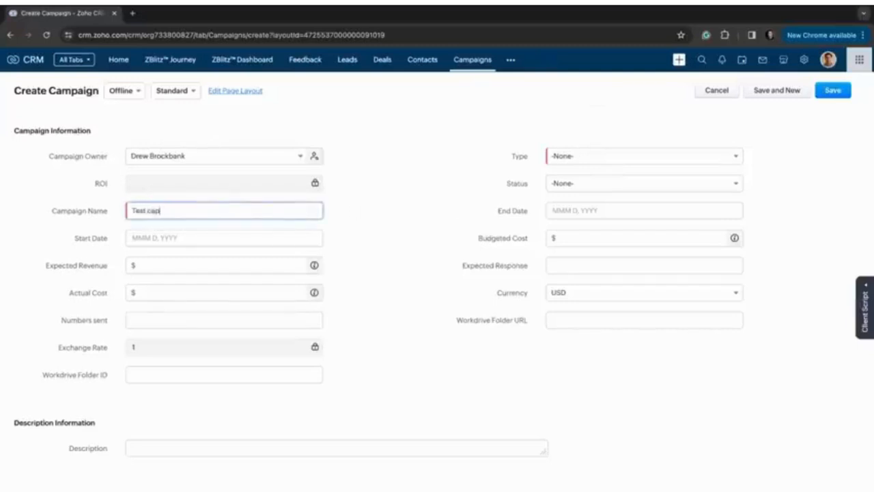
text(Test Campaign)
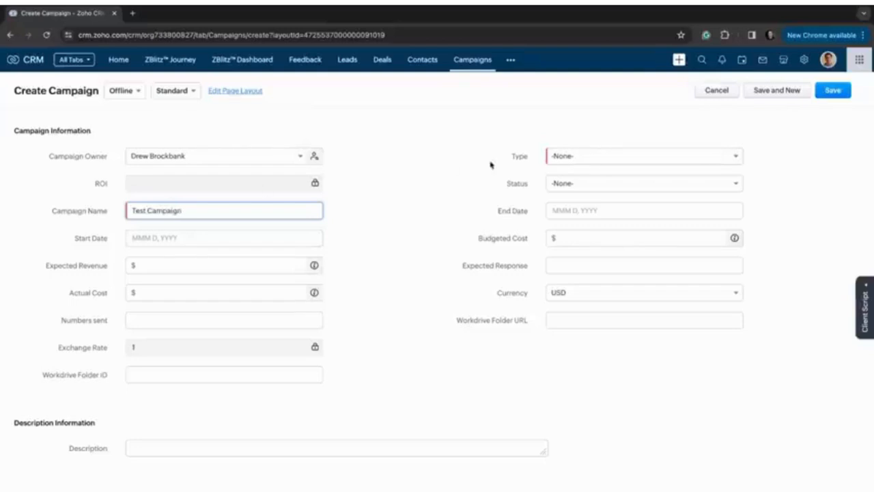
Look through the available campaign types and set the campaign's type to Email.
click(643, 161)
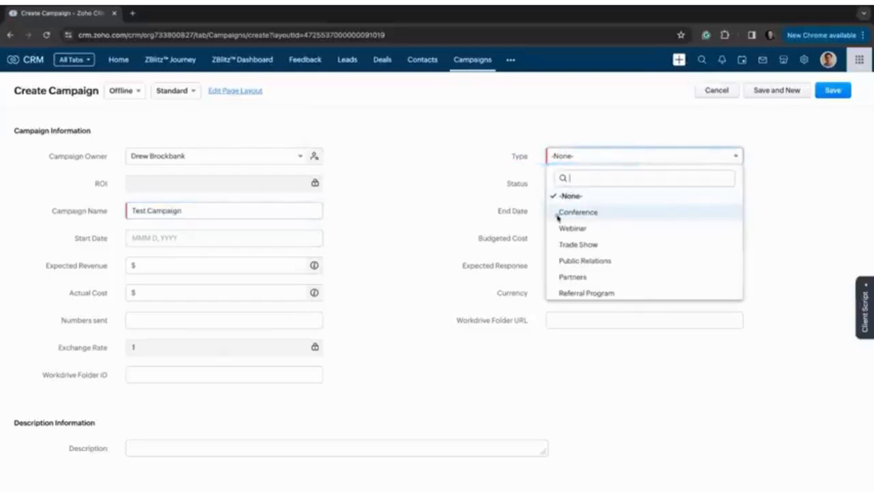
scroll(597, 234, down, 1)
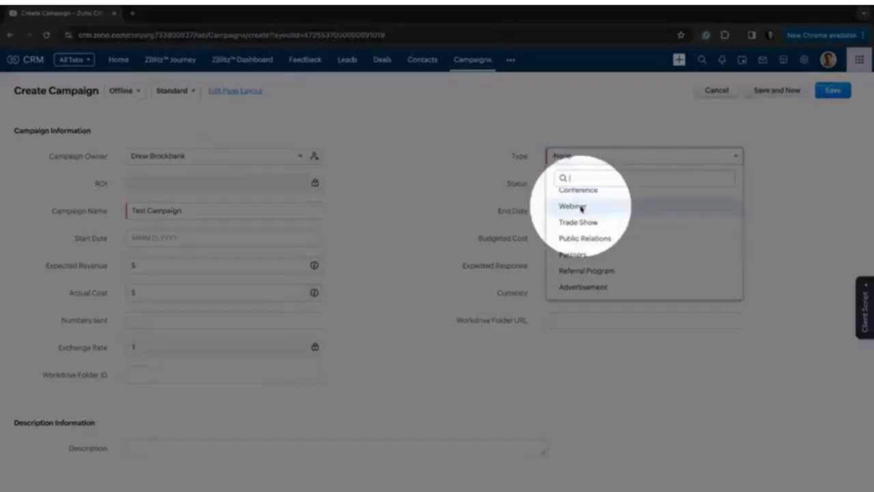
scroll(582, 209, up, 1)
scroll(582, 209, up, 5)
scroll(581, 209, right, 3)
scroll(453, 268, down, 1)
scroll(454, 268, down, 4)
drag(345, 277, 417, 277)
scroll(421, 302, down, 2)
scroll(422, 302, down, 5)
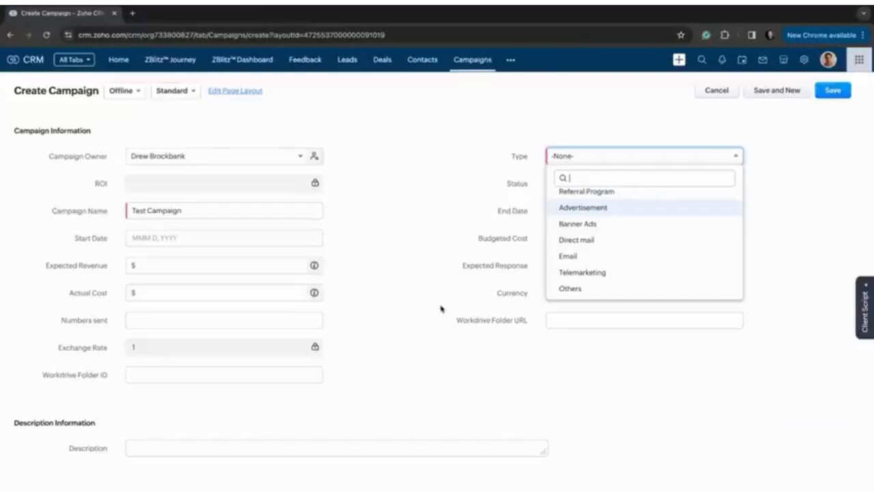
click(580, 256)
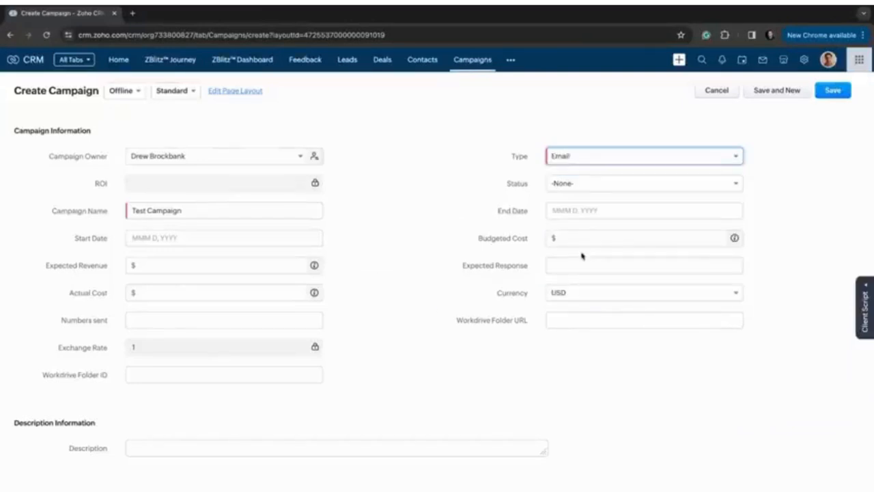
Set the campaign's status to Complete and save the campaign.
click(552, 188)
click(580, 265)
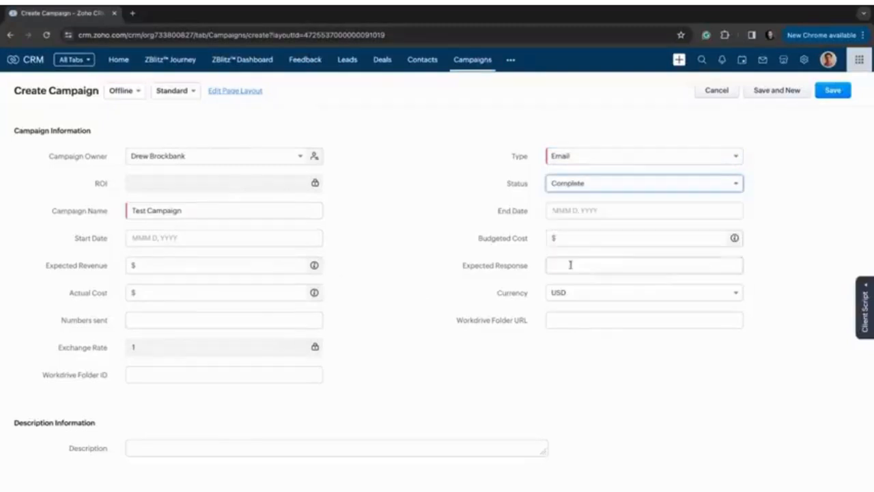
click(836, 92)
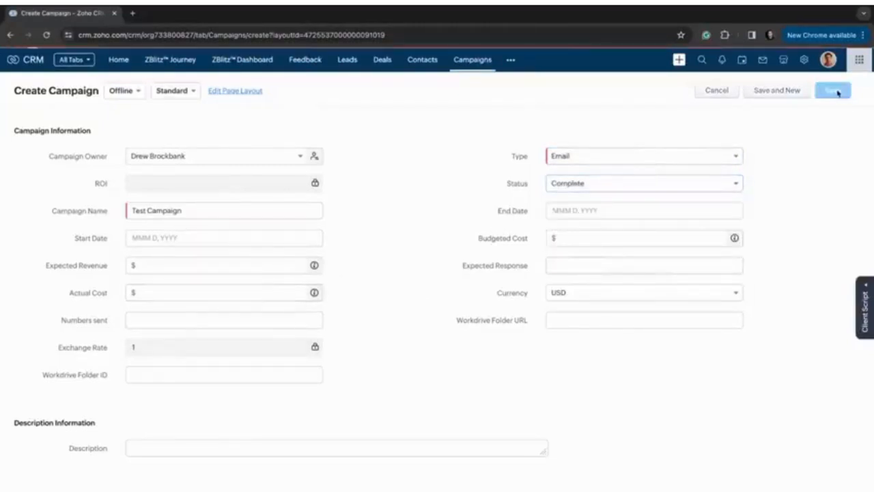
Review the saved campaign's details, including its type, and its related Leads, Deals and Contacts sections.
scroll(477, 263, down, 2)
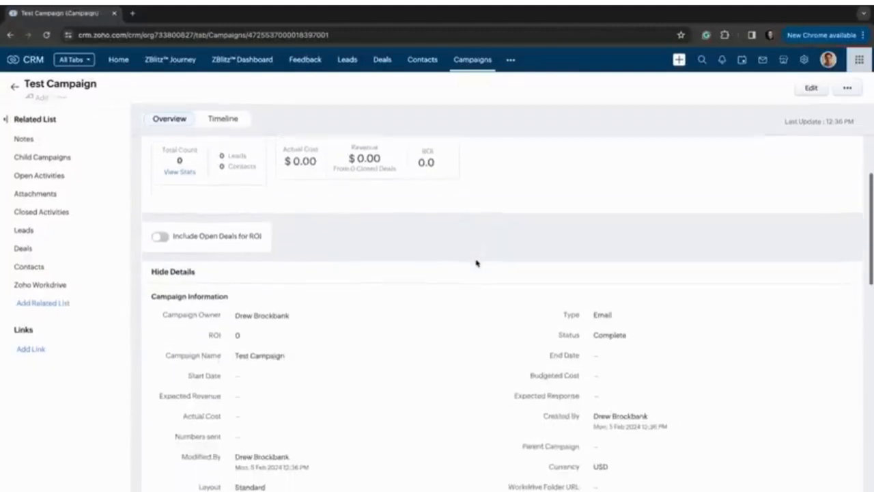
scroll(476, 264, down, 1)
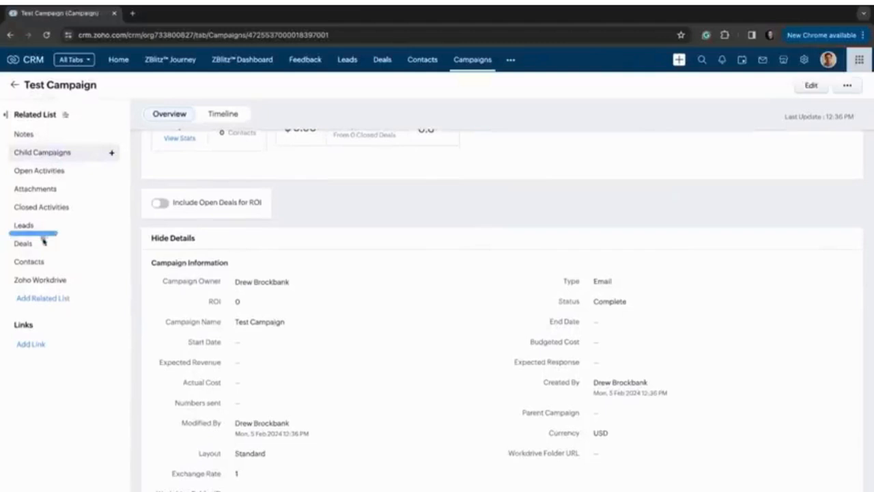
click(72, 264)
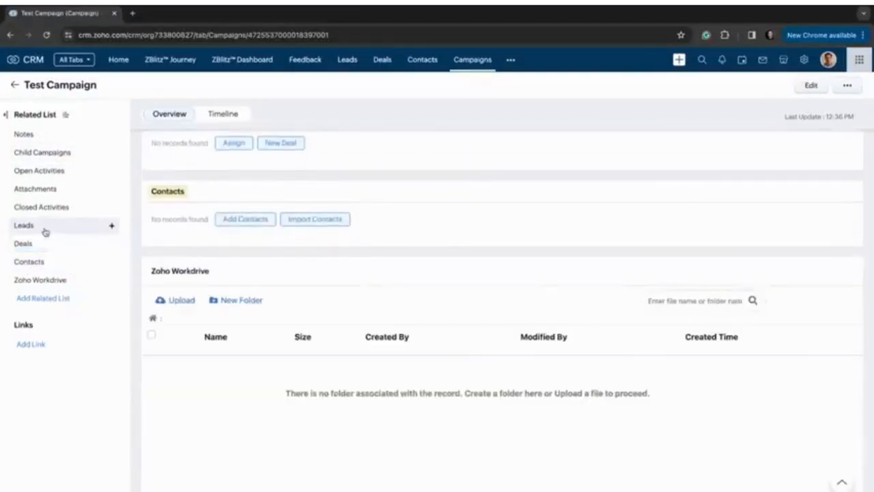
click(44, 231)
drag(9, 256, 53, 255)
drag(26, 95, 136, 99)
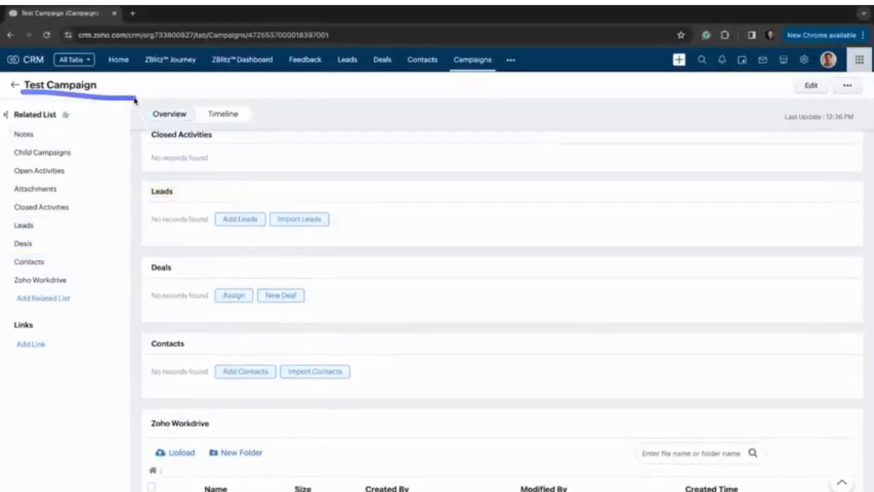
scroll(264, 231, up, 5)
scroll(533, 331, up, 3)
scroll(532, 332, down, 3)
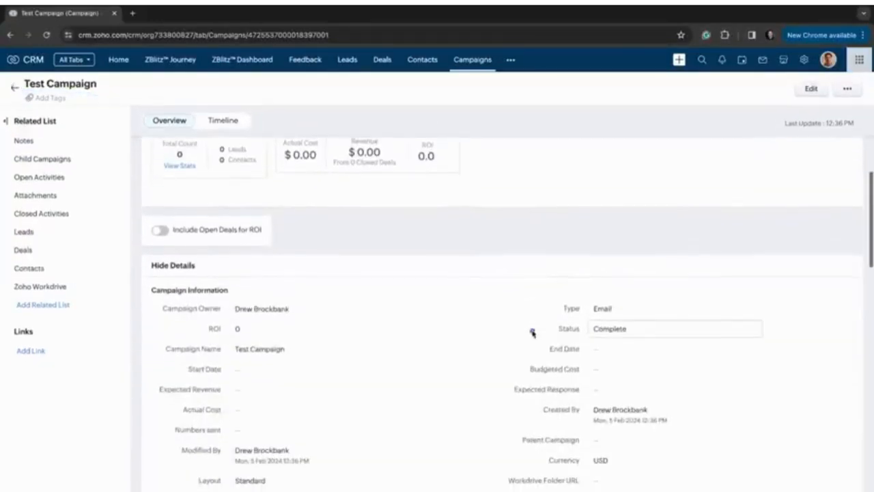
drag(556, 311, 628, 312)
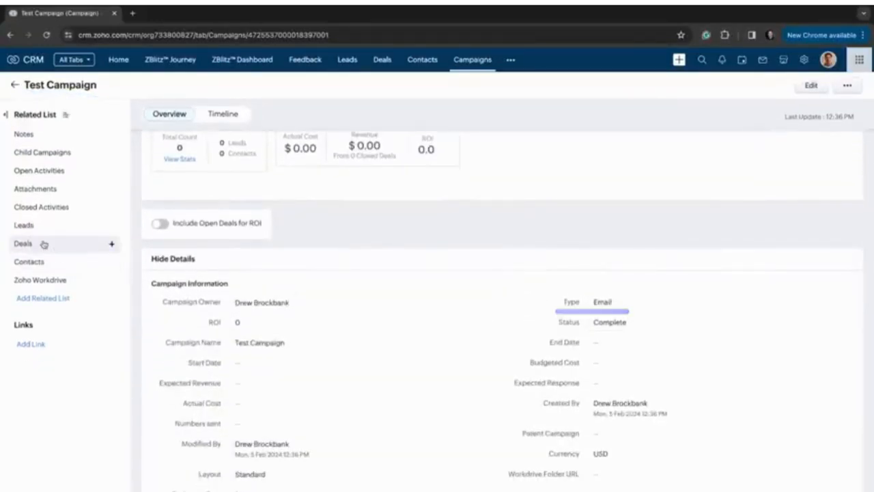
click(71, 243)
click(111, 244)
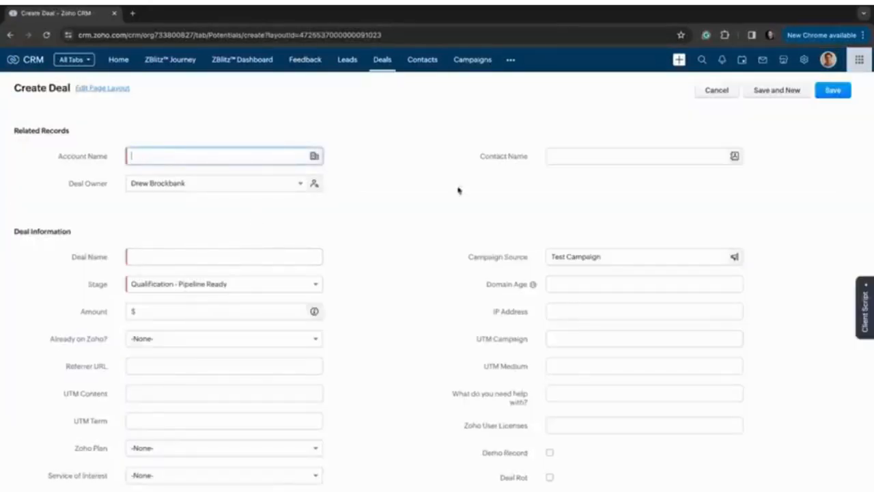
click(710, 90)
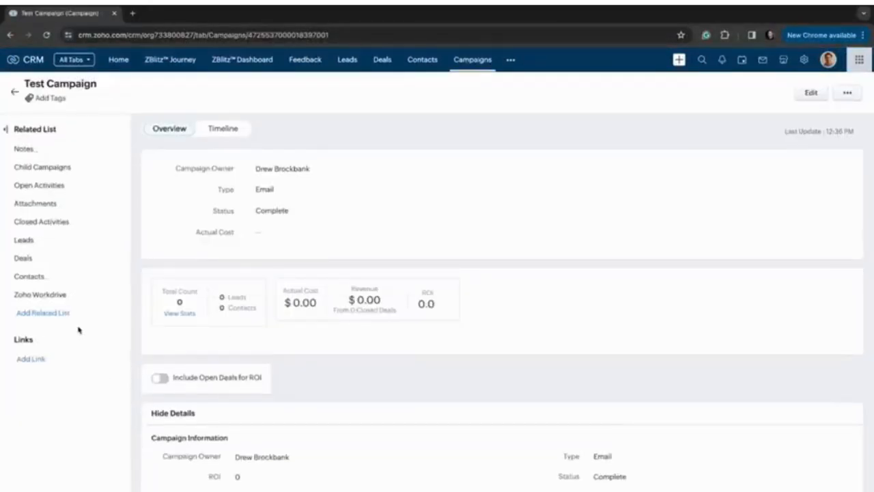
Assign the existing deal Casey's General Stores - New to Test Campaign.
click(58, 260)
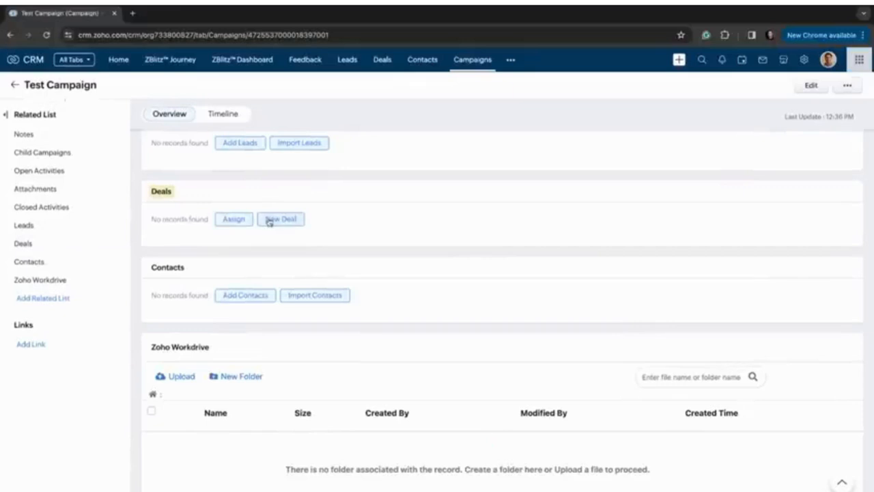
click(239, 219)
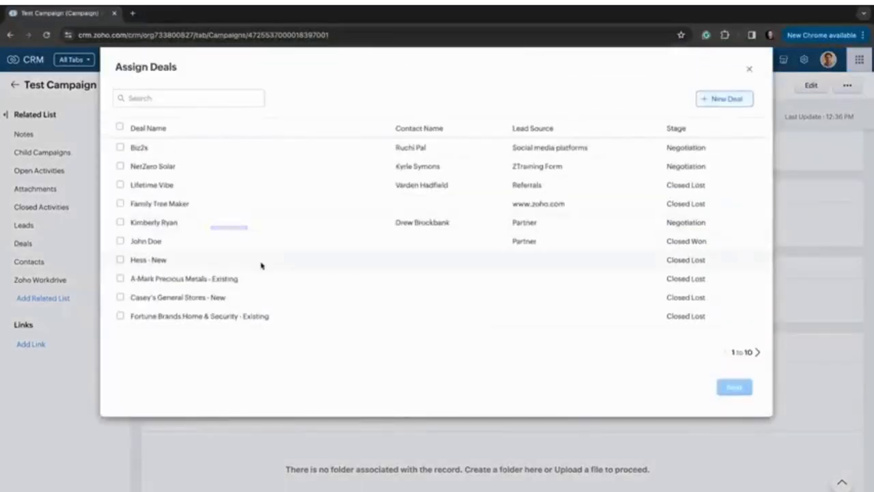
click(120, 297)
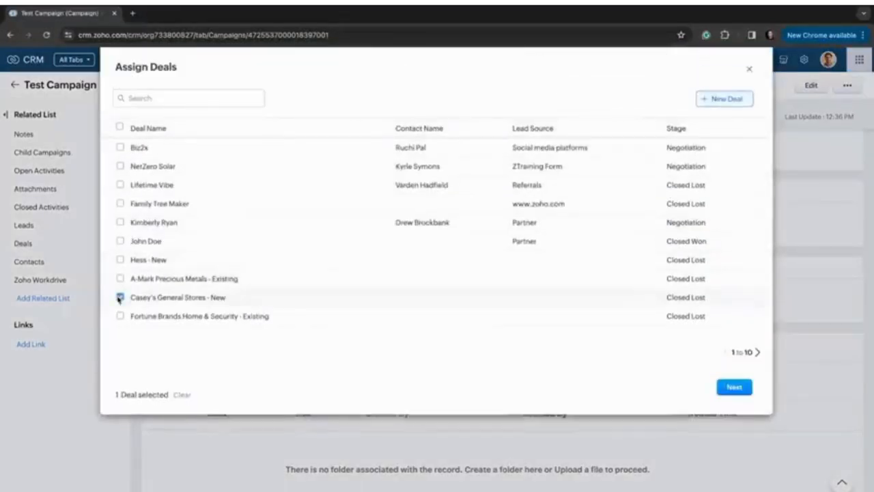
click(733, 387)
click(729, 218)
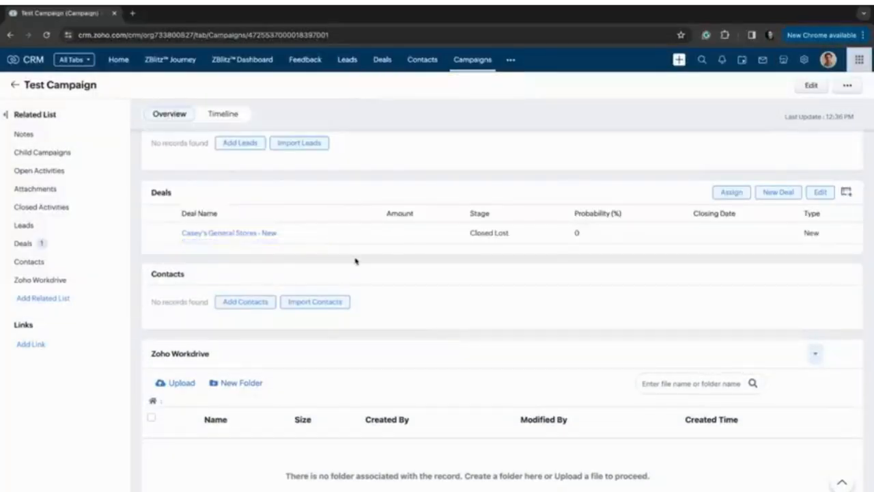
Open the assigned deal Casey's General Stores - New, move it to the Closed Won stage and save.
click(204, 234)
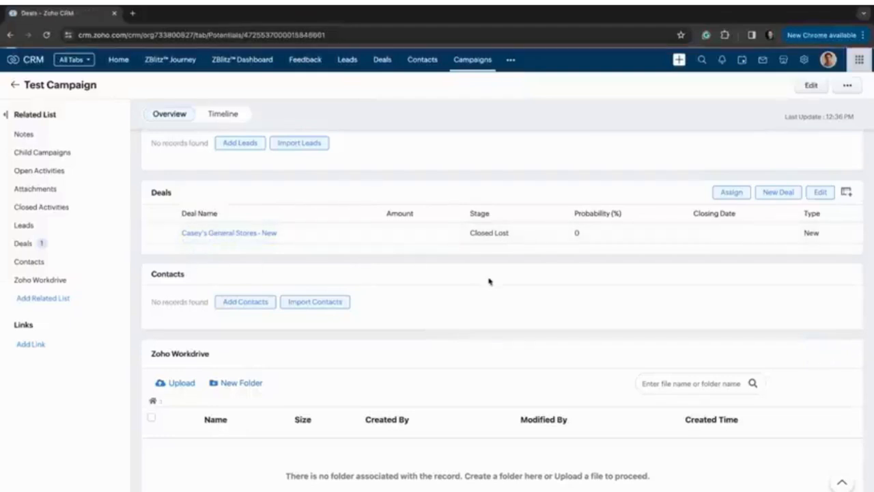
click(602, 191)
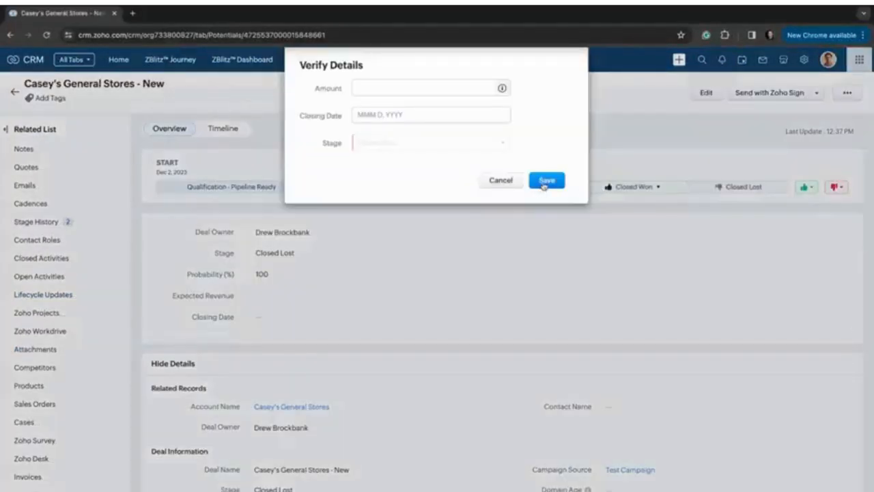
click(544, 183)
Set the amount of the Casey's General Stores - New deal to 4000.
key(alt+Left)
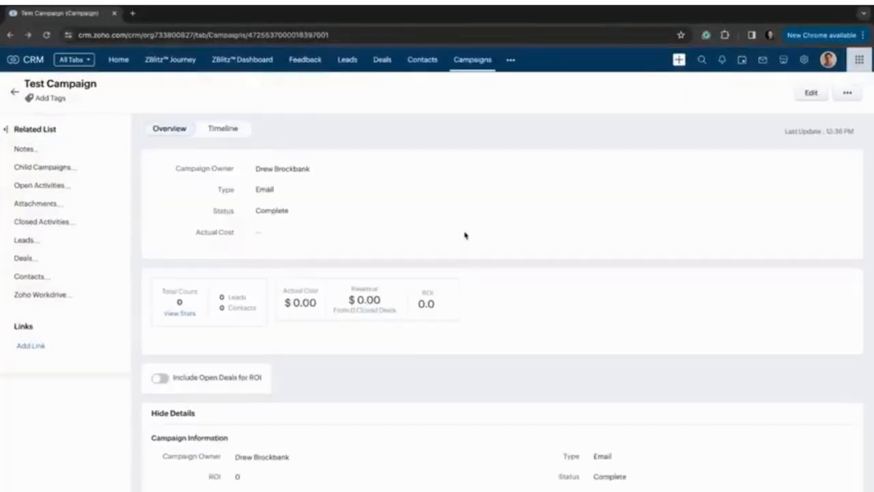
scroll(465, 236, right, 3)
scroll(514, 361, down, 2)
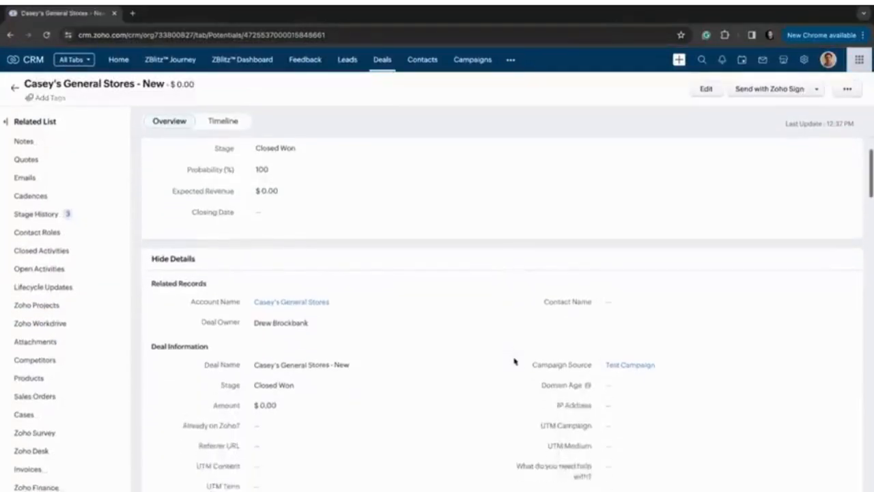
scroll(514, 361, down, 1)
click(385, 384)
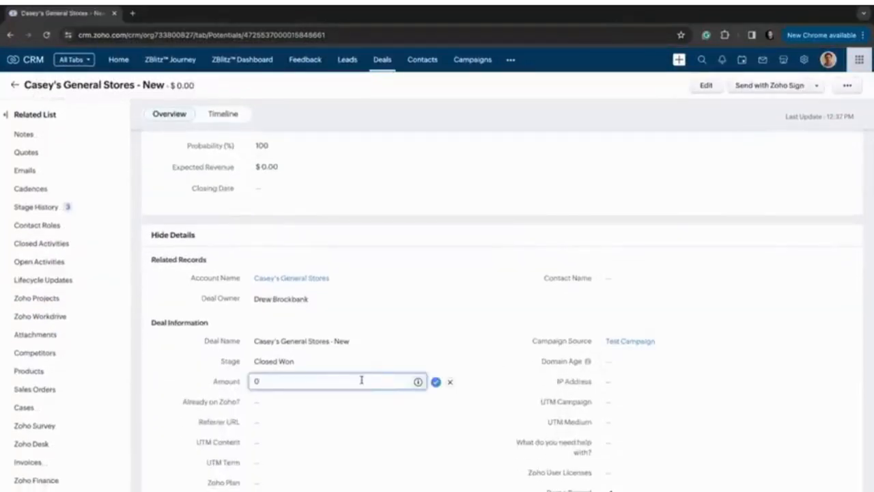
text(4000)
key(Return)
Return to Test Campaign and examine its revenue, ROI and campaign details.
scroll(468, 187, left, 3)
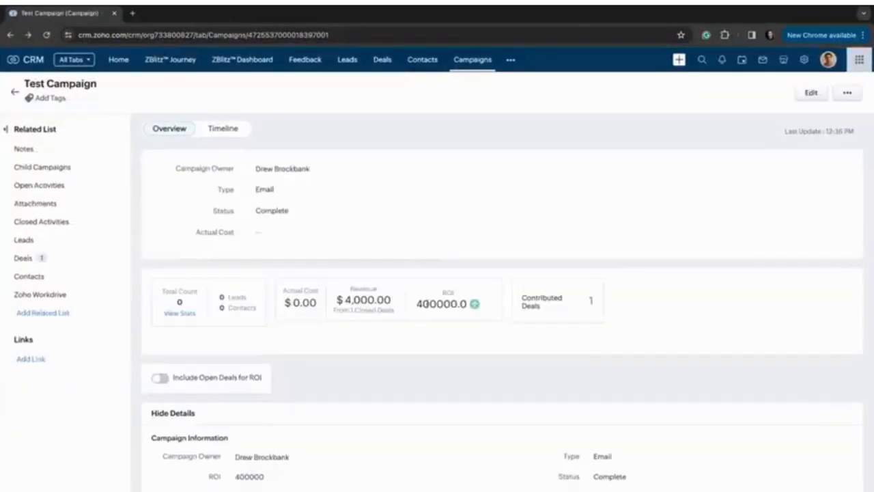
scroll(366, 297, up, 5)
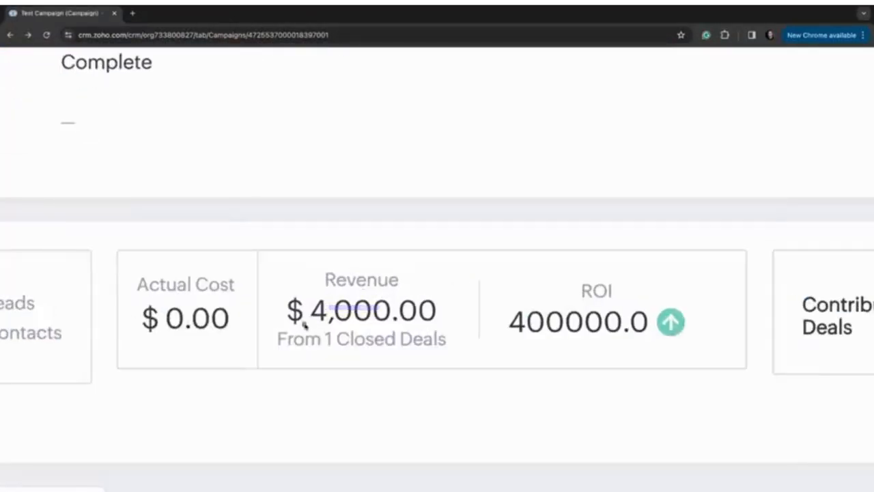
scroll(446, 319, down, 5)
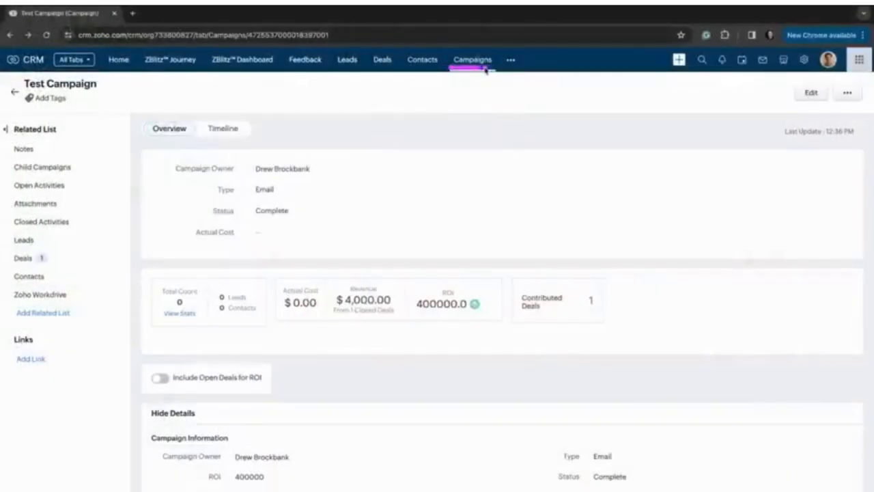
scroll(330, 226, down, 5)
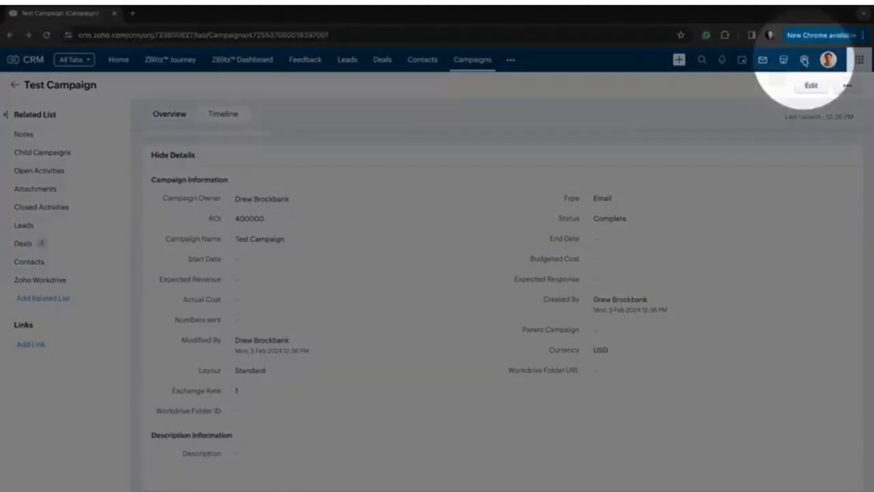
Open the marketing attribution settings in Setup and choose the last-touch attribution model.
click(803, 60)
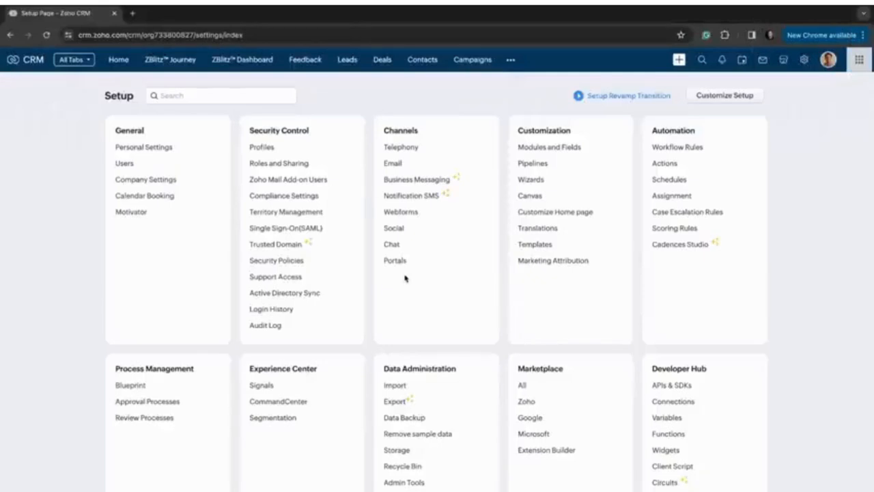
click(521, 263)
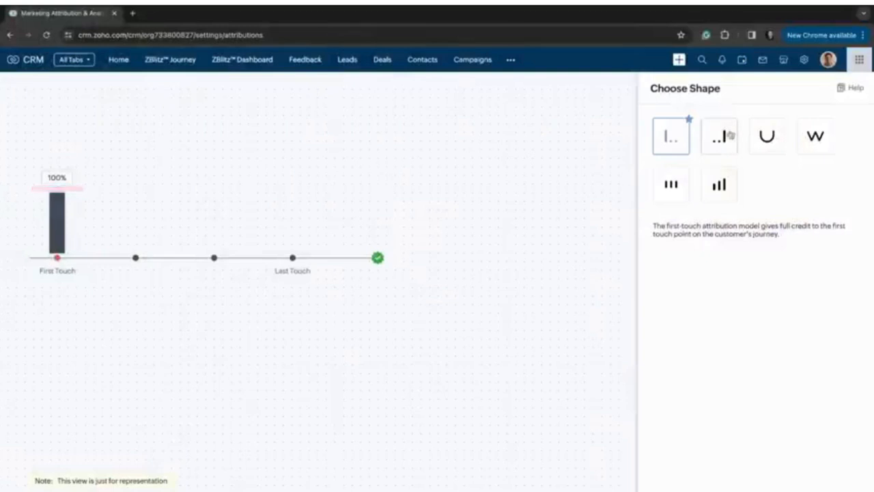
click(724, 137)
drag(262, 186, 361, 191)
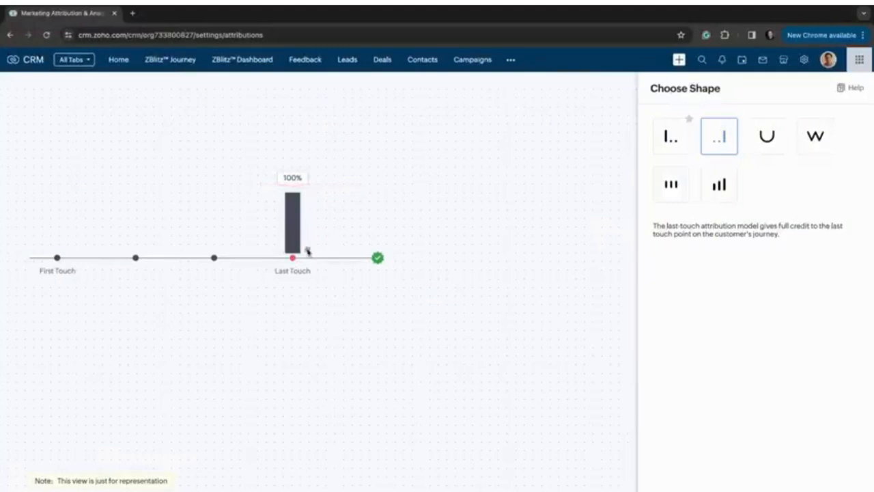
drag(284, 279, 350, 280)
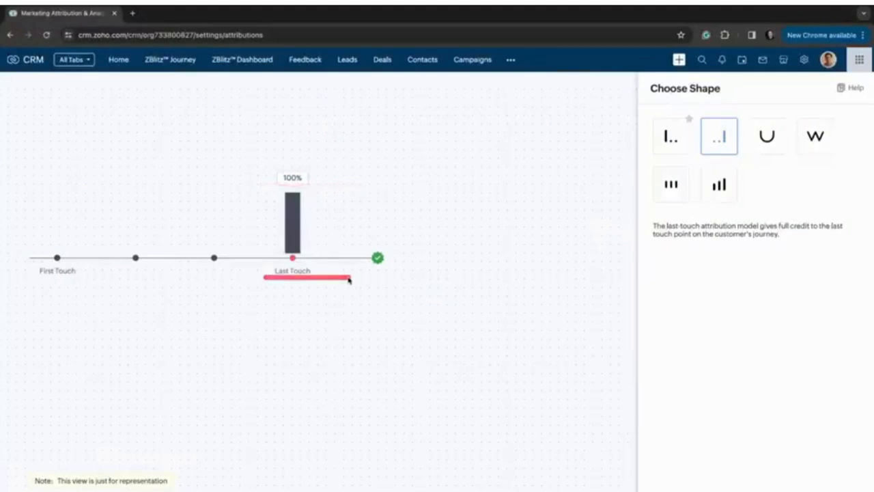
drag(745, 163, 783, 164)
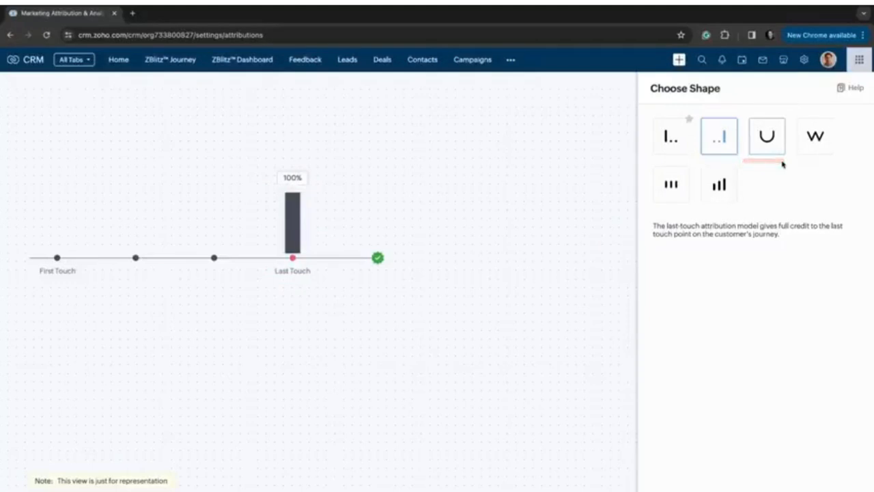
drag(753, 158, 837, 157)
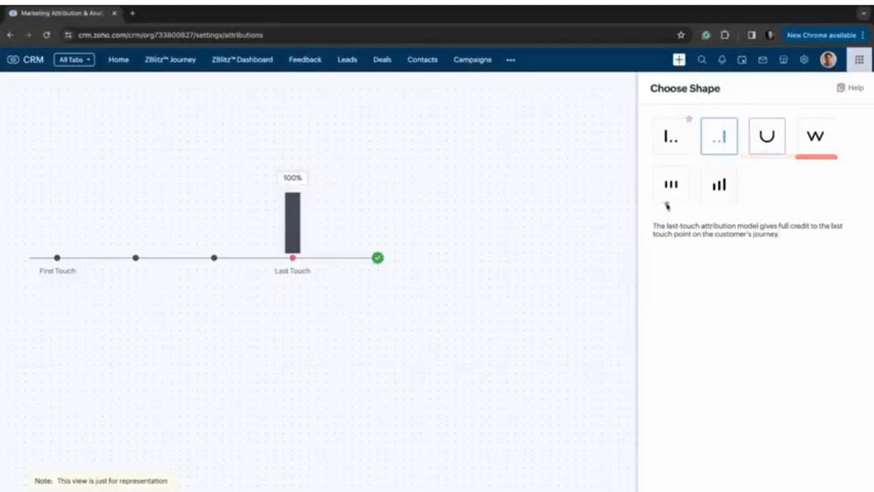
Switch the attribution model to U-shaped and examine how it distributes credit across the stages.
click(777, 148)
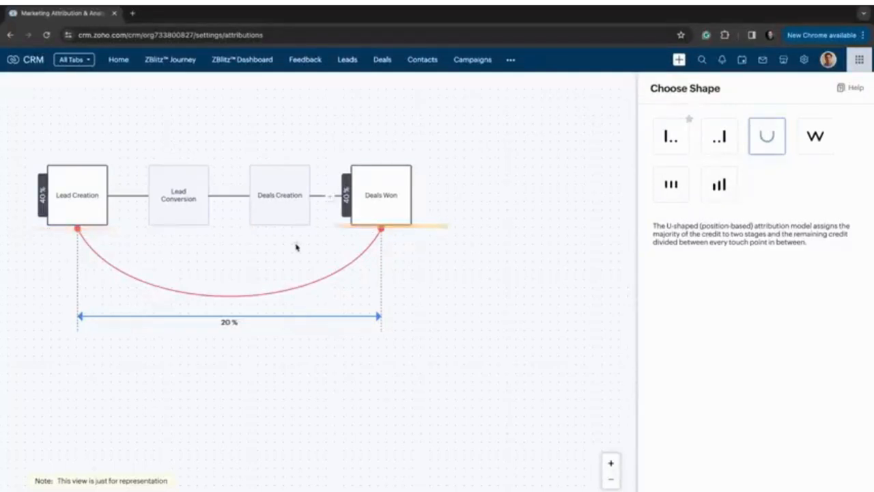
drag(248, 234, 321, 234)
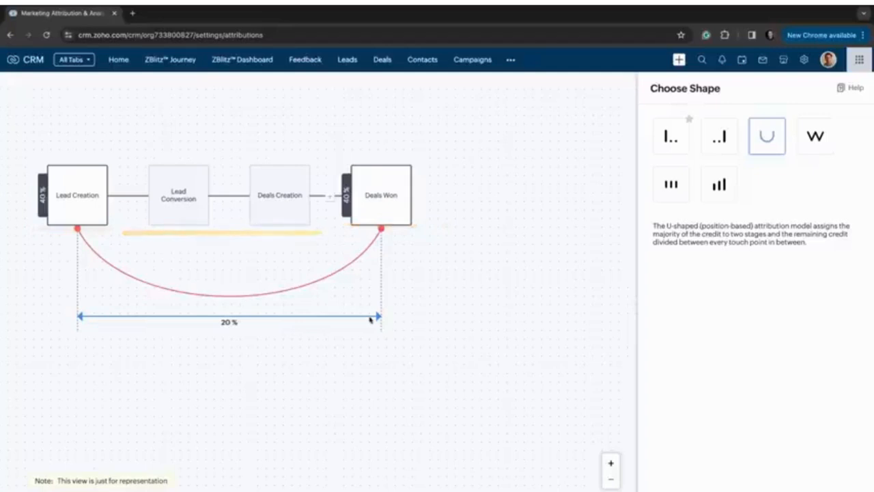